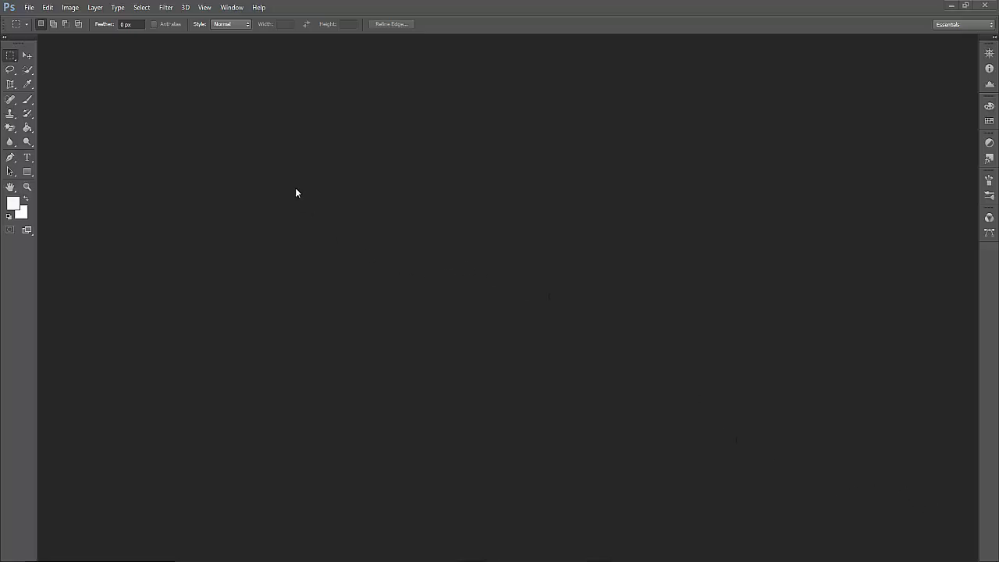
Step: Open the robotic-hand-holding-a-delicious-burger PNG file
{"action": "left_click", "coordinate": [29, 7]}
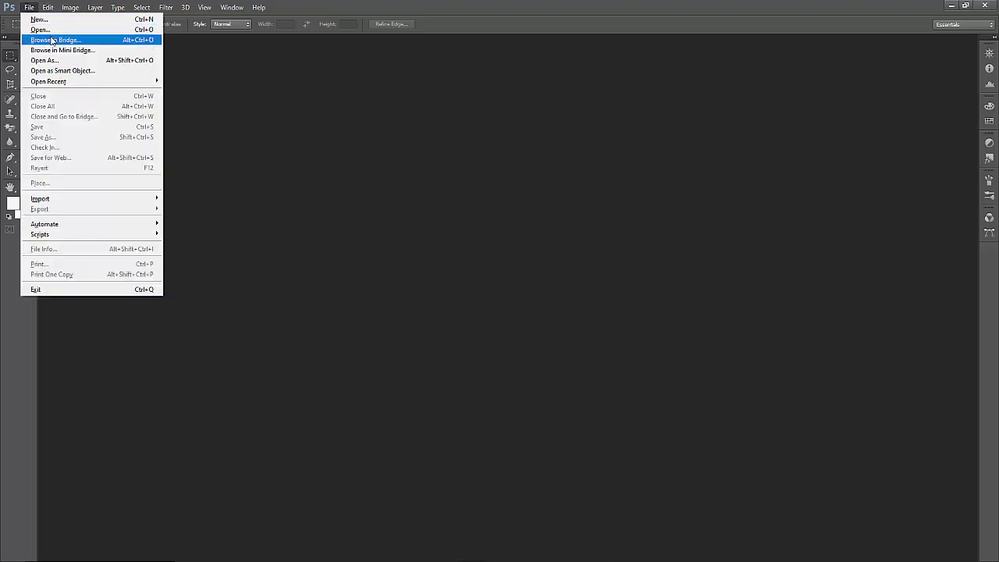
{"action": "left_click", "coordinate": [50, 30]}
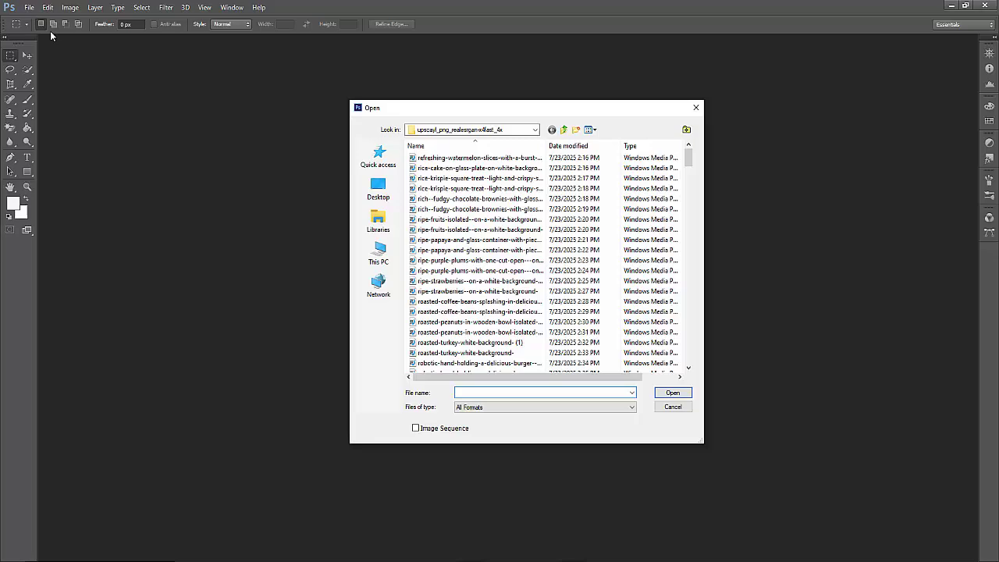
{"action": "scroll", "coordinate": [483, 218], "scroll_direction": "down", "scroll_amount": 3}
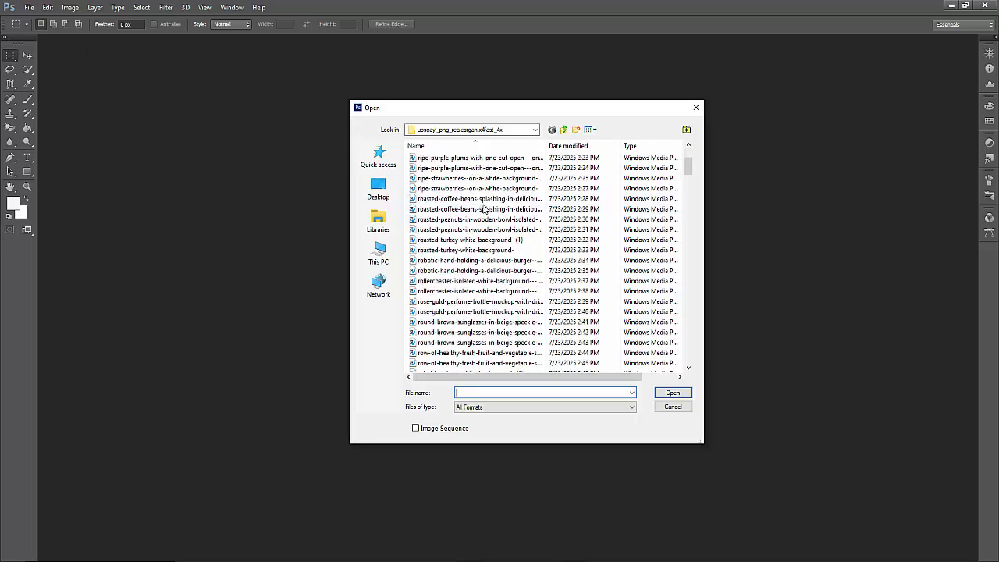
{"action": "left_click", "coordinate": [476, 260]}
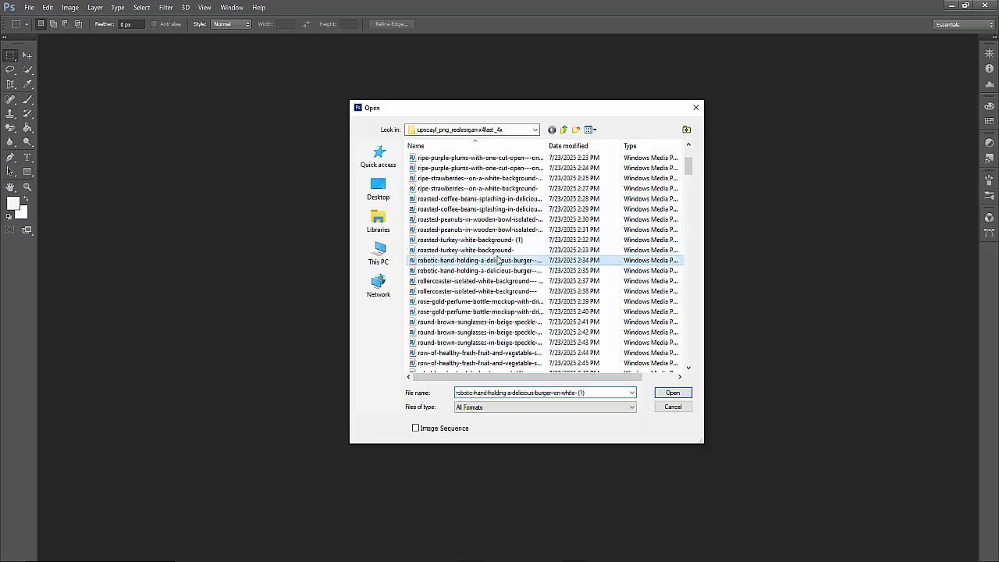
{"action": "left_click", "coordinate": [672, 392]}
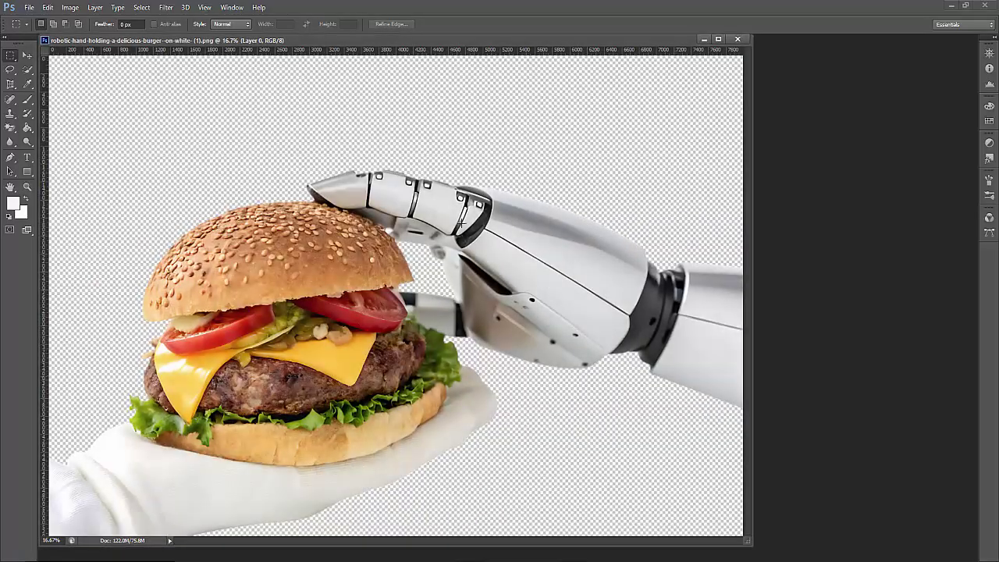
Step: With the Move tool active, dock the floating burger image window as a full tab
{"action": "left_click", "coordinate": [27, 55]}
{"action": "left_click_drag", "start_coordinate": [462, 40], "coordinate": [556, 38]}
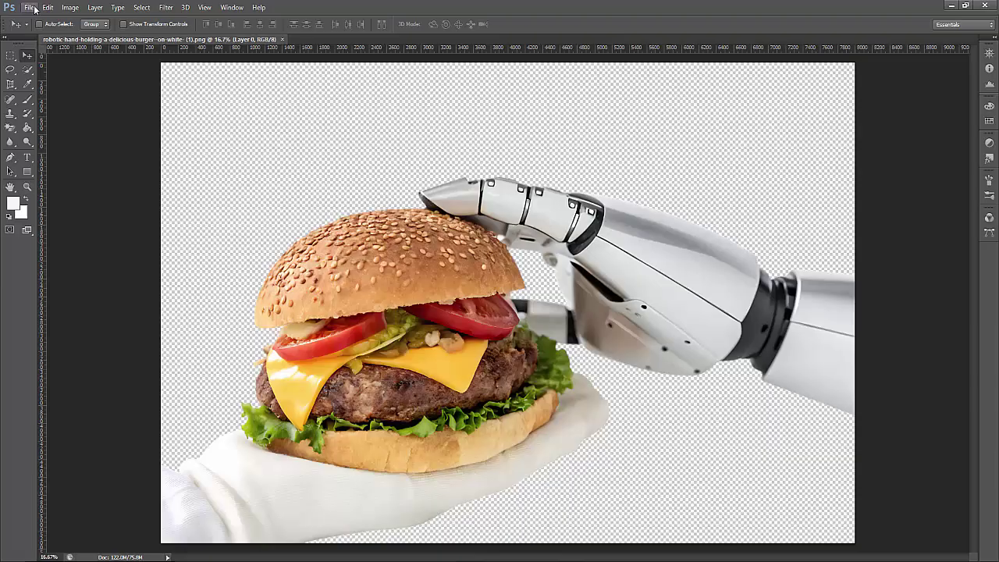
Step: Start Save As with Photoshop (*.PSD;*.PDD) format and the Desktop as location
{"action": "left_click", "coordinate": [29, 8]}
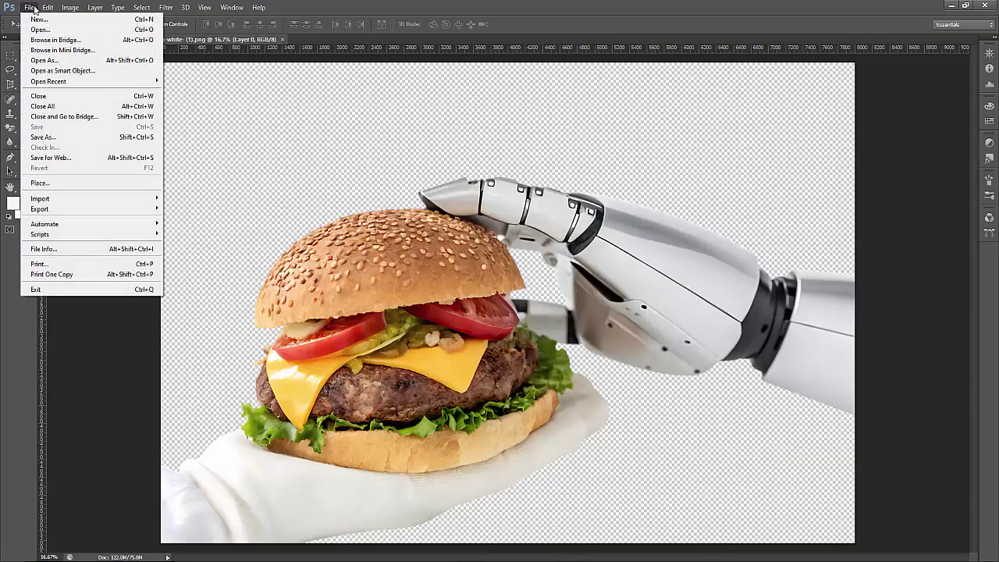
{"action": "left_click", "coordinate": [44, 137]}
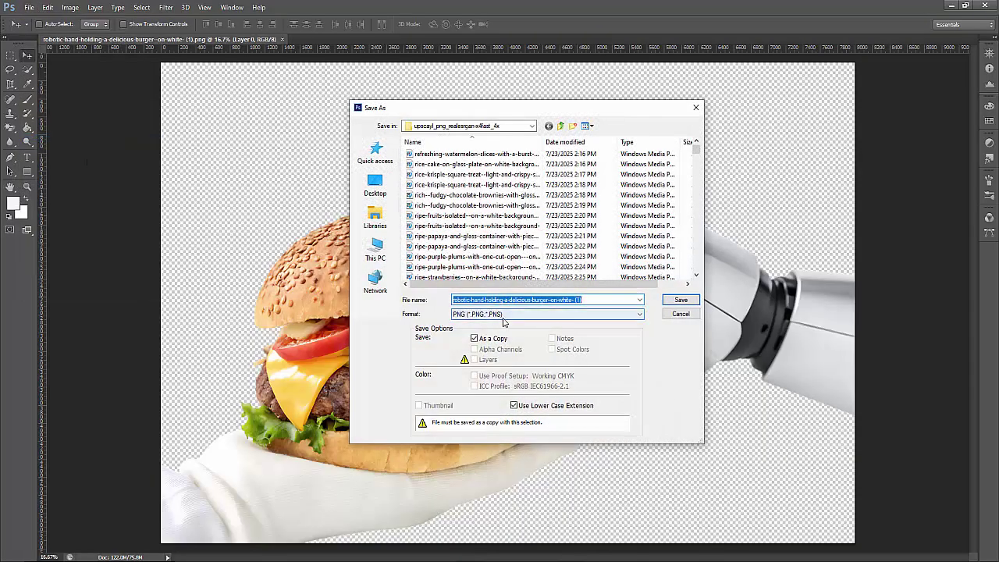
{"action": "left_click", "coordinate": [504, 314]}
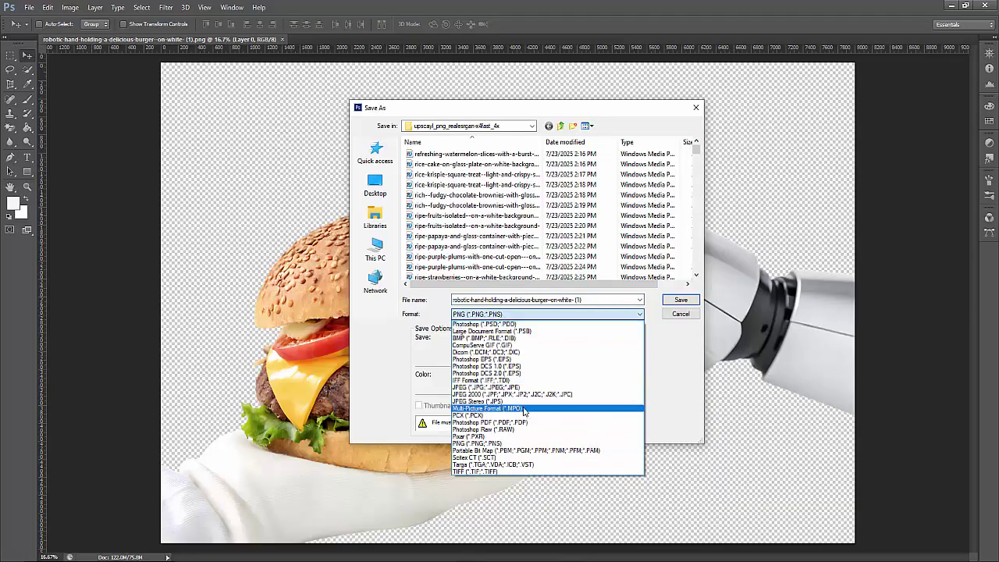
{"action": "left_click", "coordinate": [484, 324]}
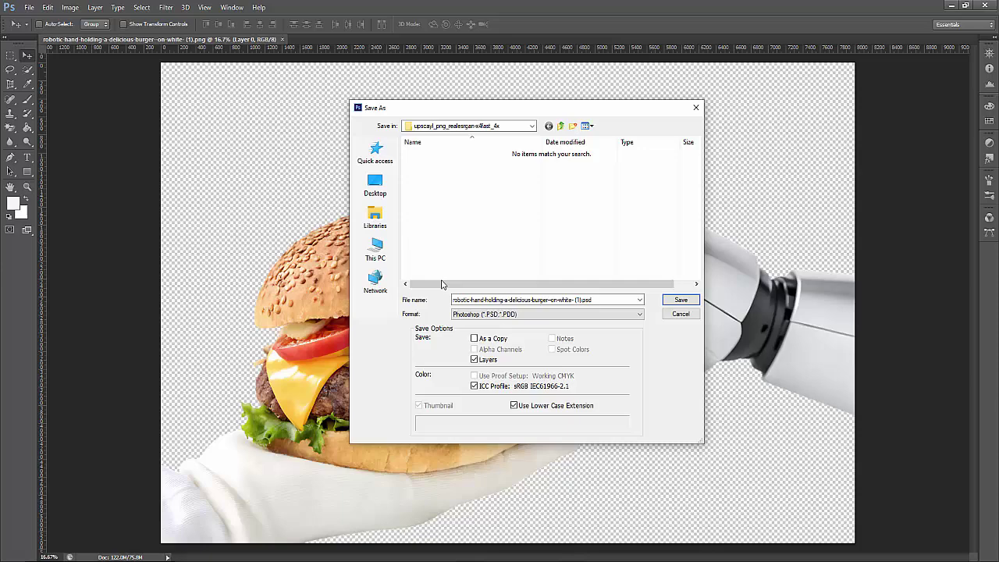
{"action": "left_click", "coordinate": [376, 191]}
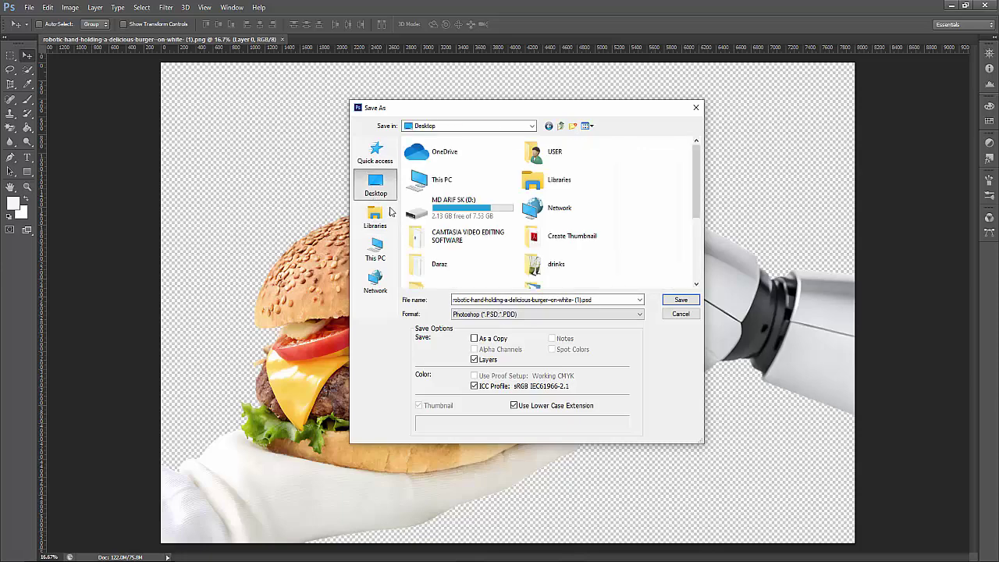
{"action": "scroll", "coordinate": [538, 270], "scroll_direction": "down", "scroll_amount": 2}
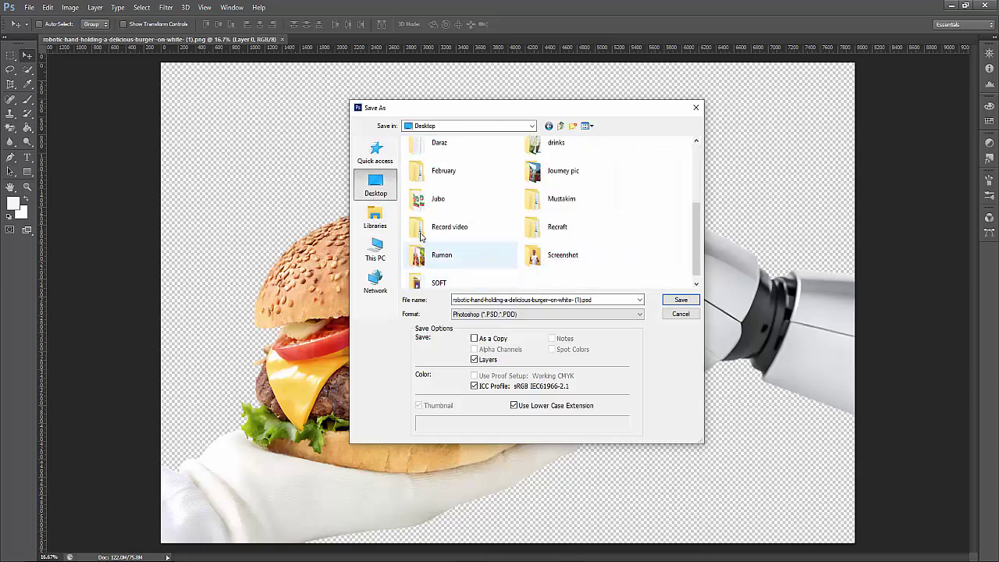
Step: Save the PSD into the Desktop's Jubo folder with Maximize Compatibility kept on
{"action": "left_click", "coordinate": [459, 199]}
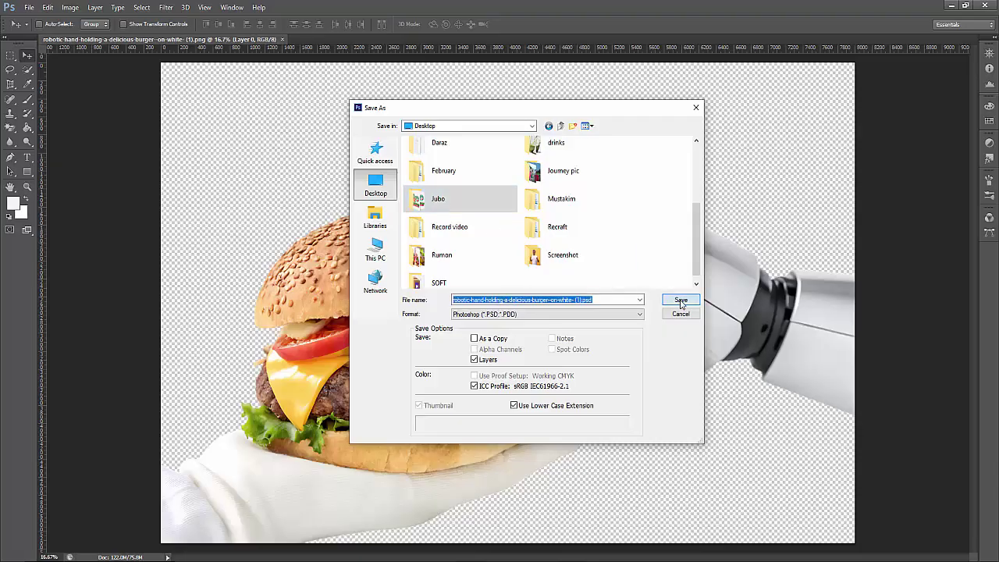
{"action": "left_click", "coordinate": [681, 299]}
{"action": "left_click", "coordinate": [680, 300]}
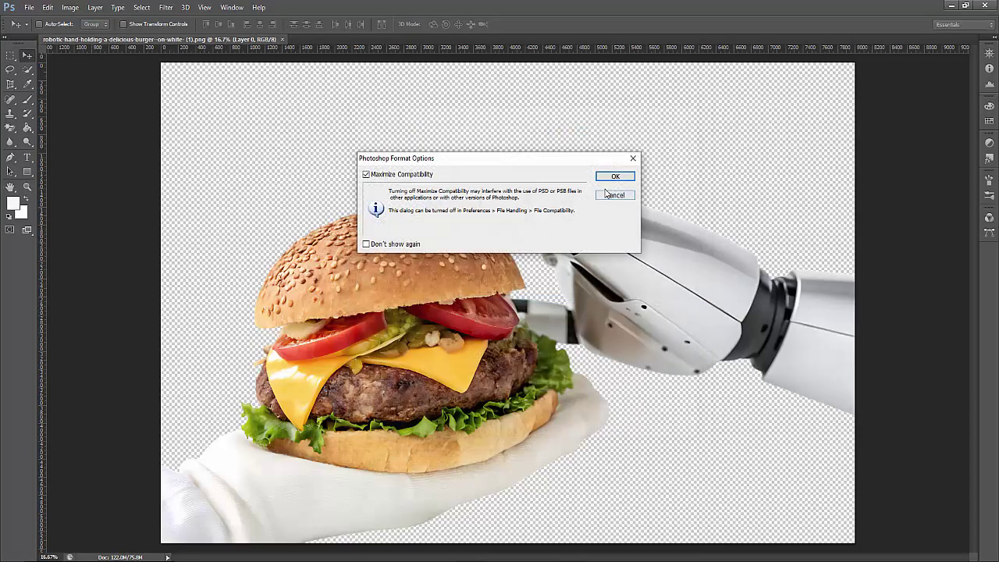
{"action": "left_click", "coordinate": [614, 176]}
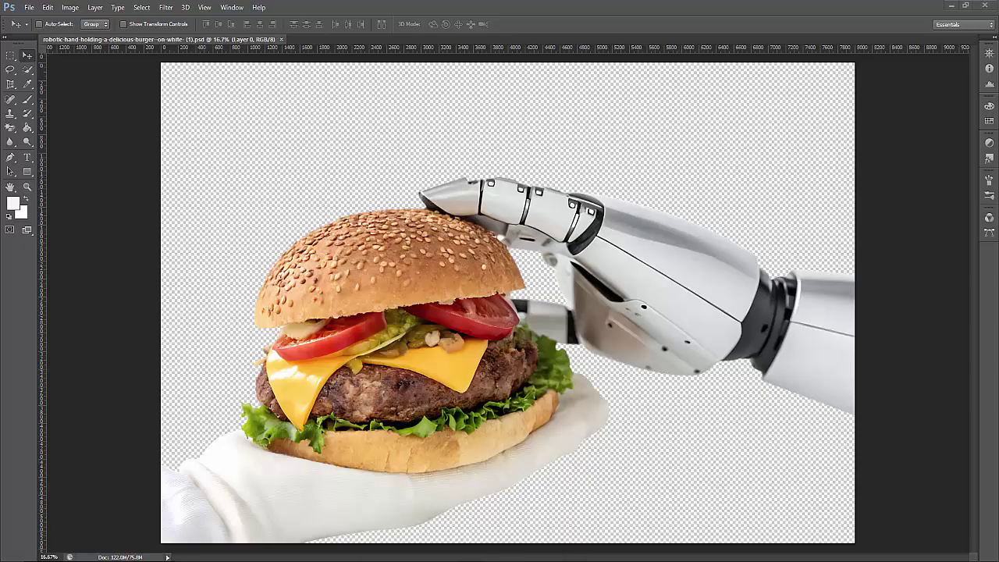
{"action": "key", "text": "super+e"}
{"action": "left_click", "coordinate": [577, 222]}
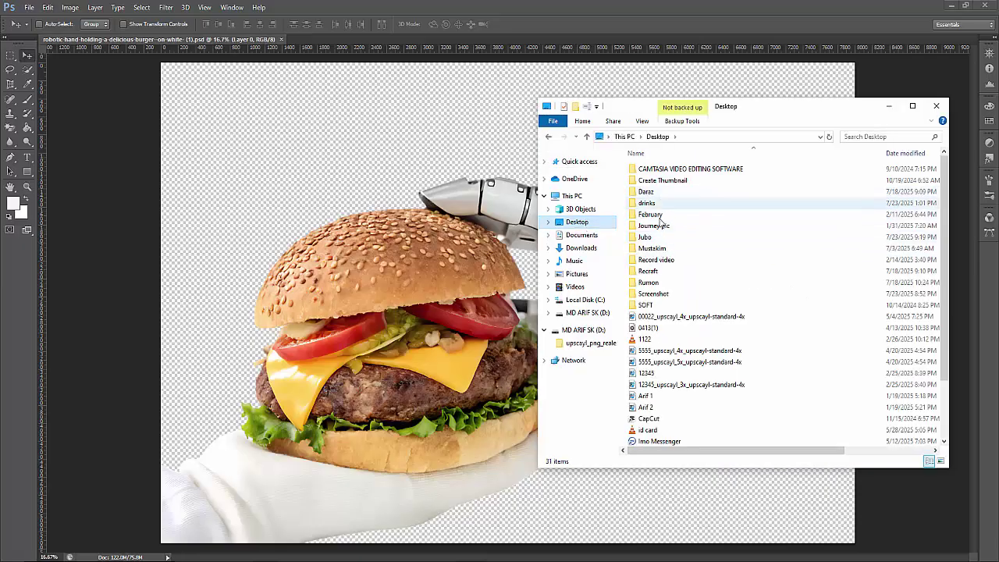
{"action": "double_click", "coordinate": [645, 236]}
{"action": "left_click", "coordinate": [782, 187]}
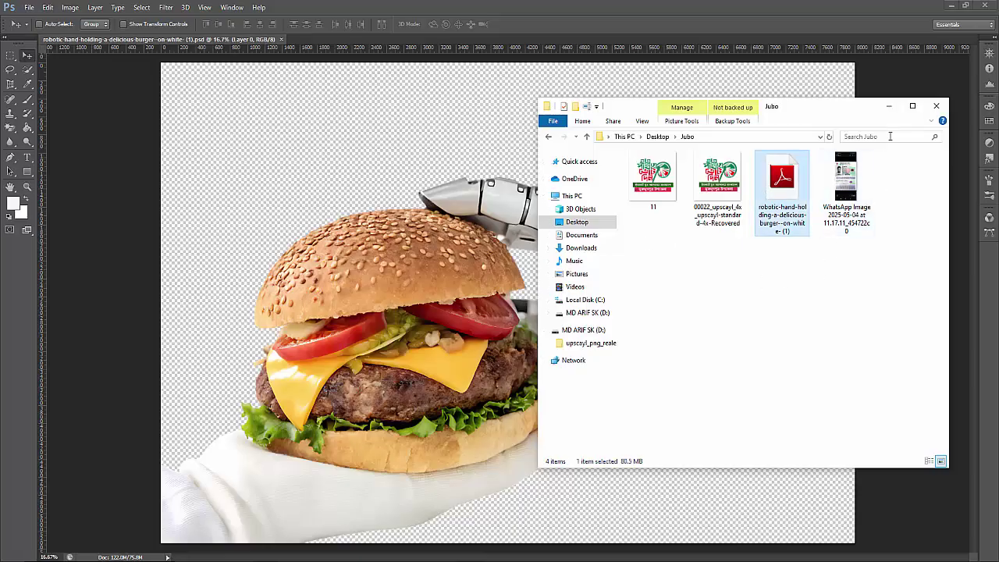
{"action": "left_click", "coordinate": [889, 106]}
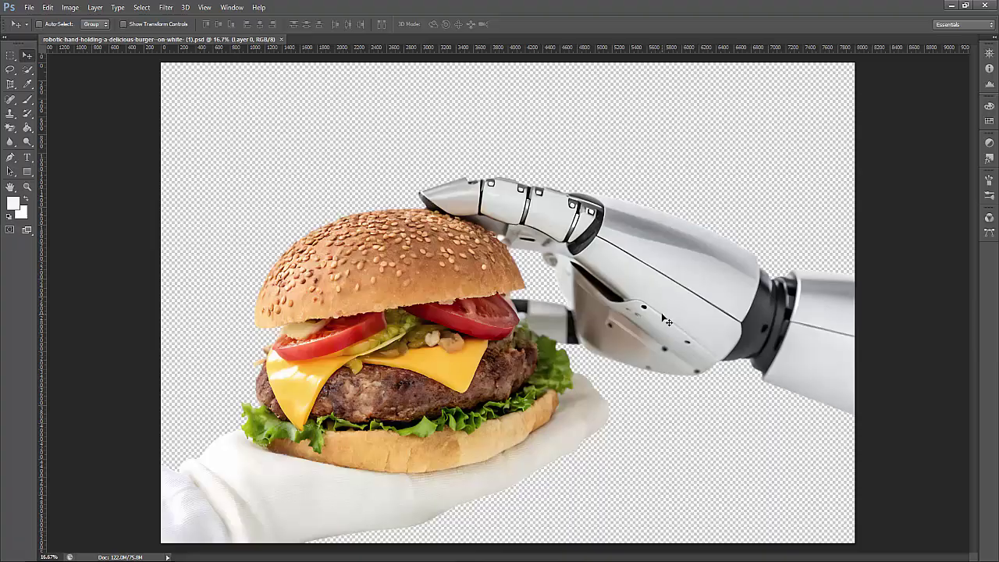